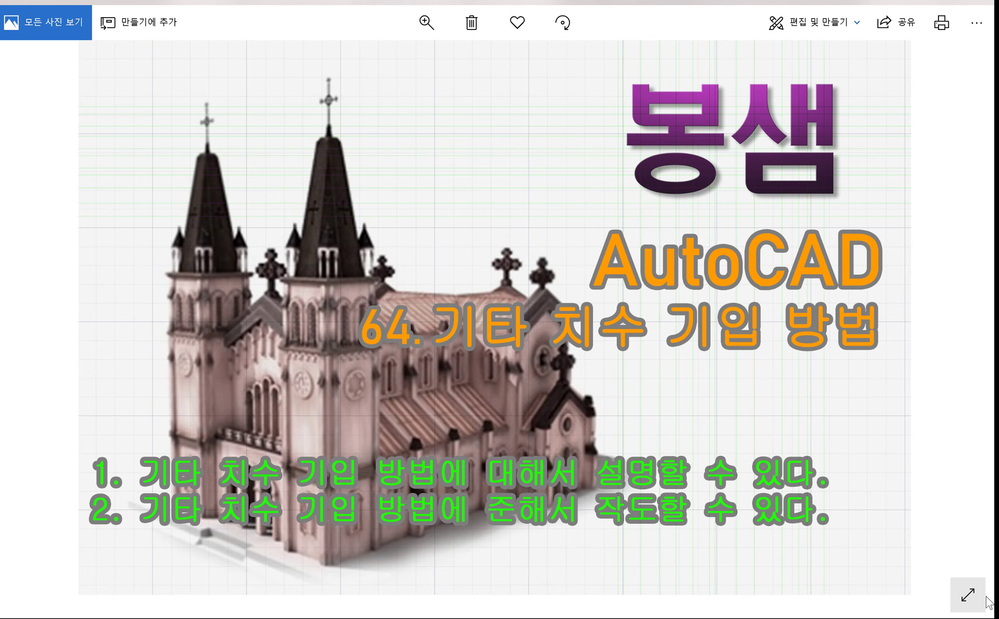
Step: Show the lesson title image full screen in Microsoft Photos
click(972, 596)
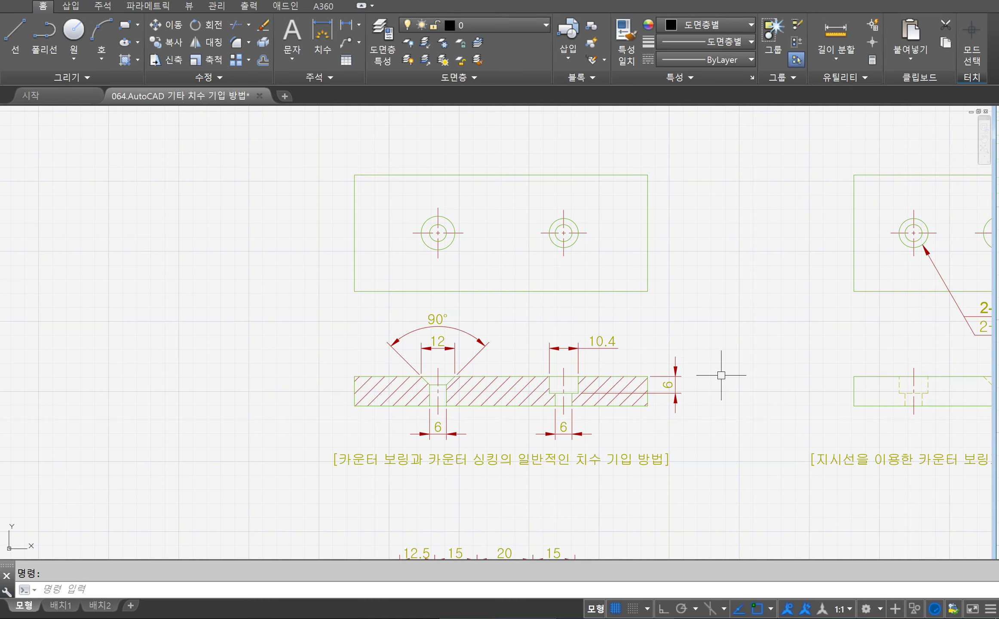
Step: Pan from the counterbore plate with 2-φ10.5 C.B Dp6.5 leaders to the 10X8=80 pitch pattern
mouse_move(725, 365)
middle_down()
mouse_move(647, 351)
mouse_move(360, 344)
mouse_move(280, 356)
middle_up()
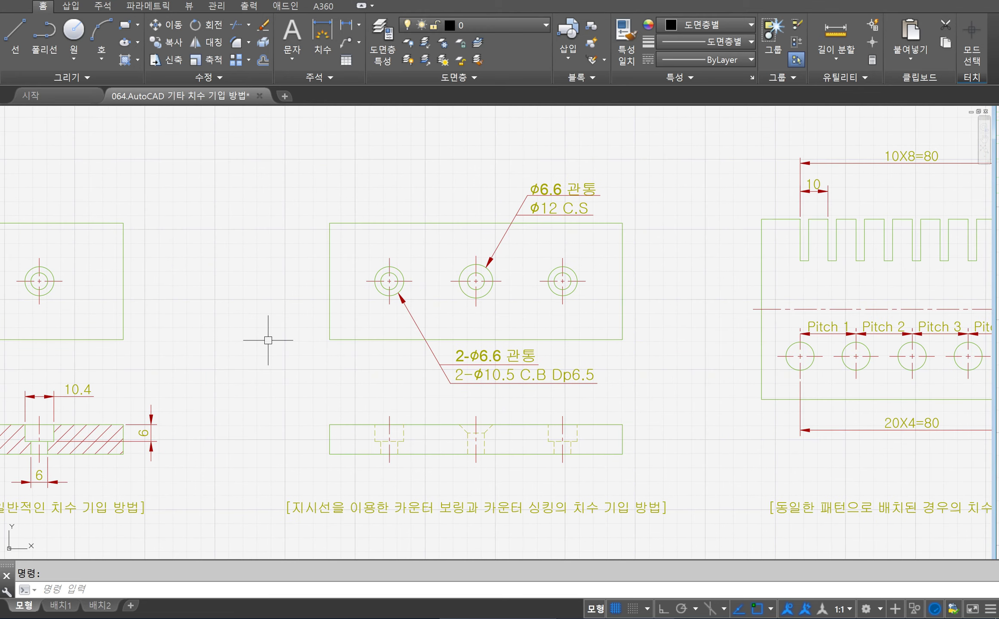
middle_drag(204, 401, 392, 399)
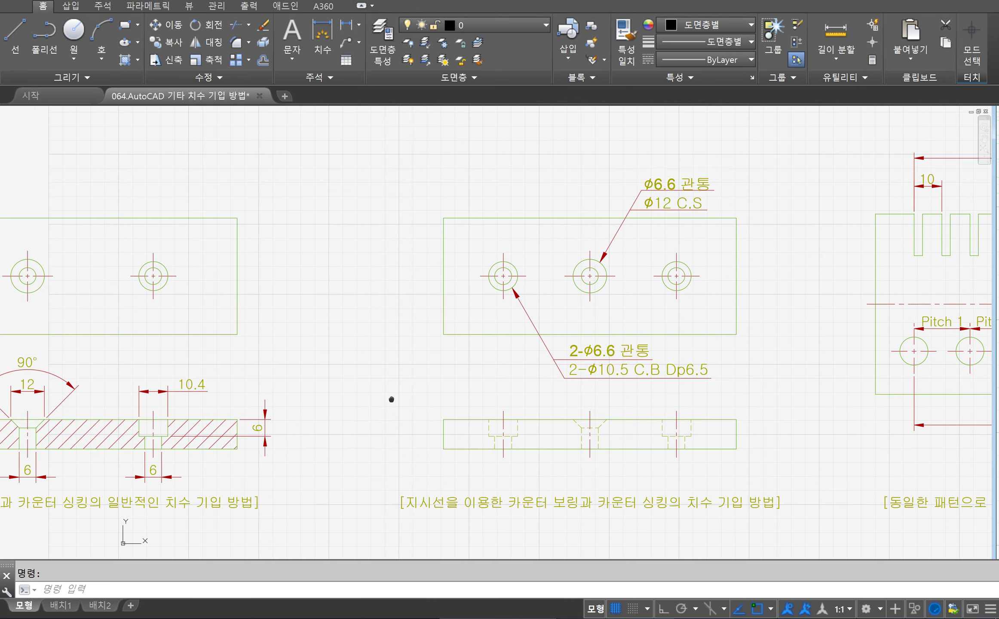
middle_drag(391, 399, 648, 420)
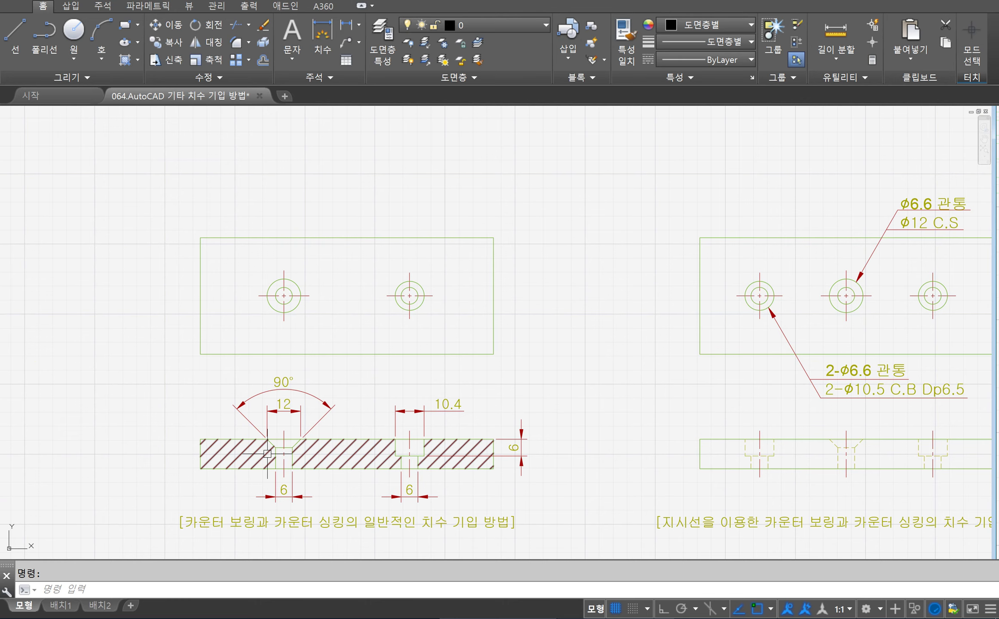
middle_drag(580, 441, 365, 425)
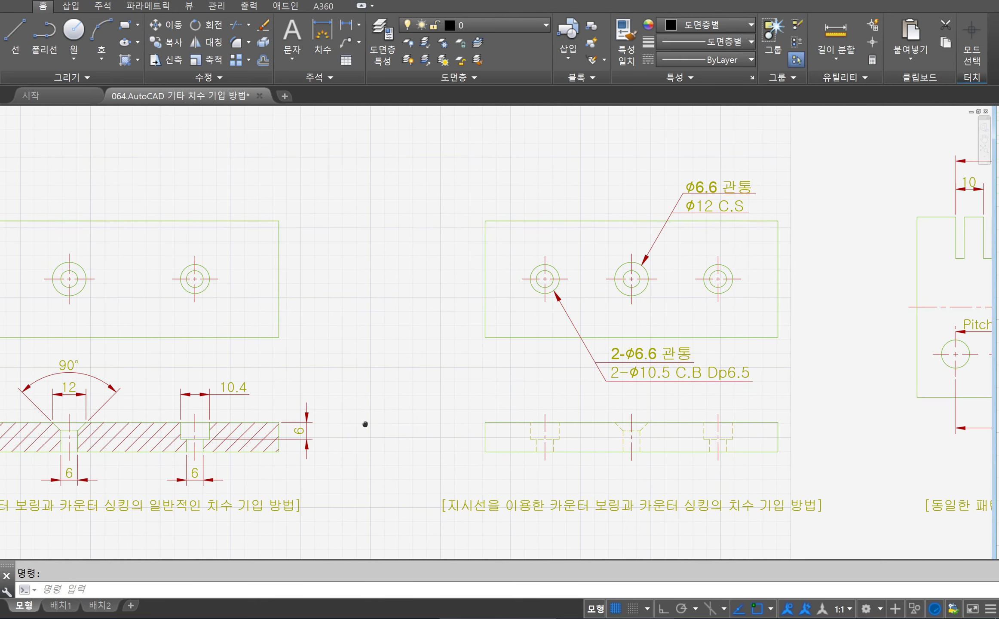
middle_drag(365, 425, 118, 451)
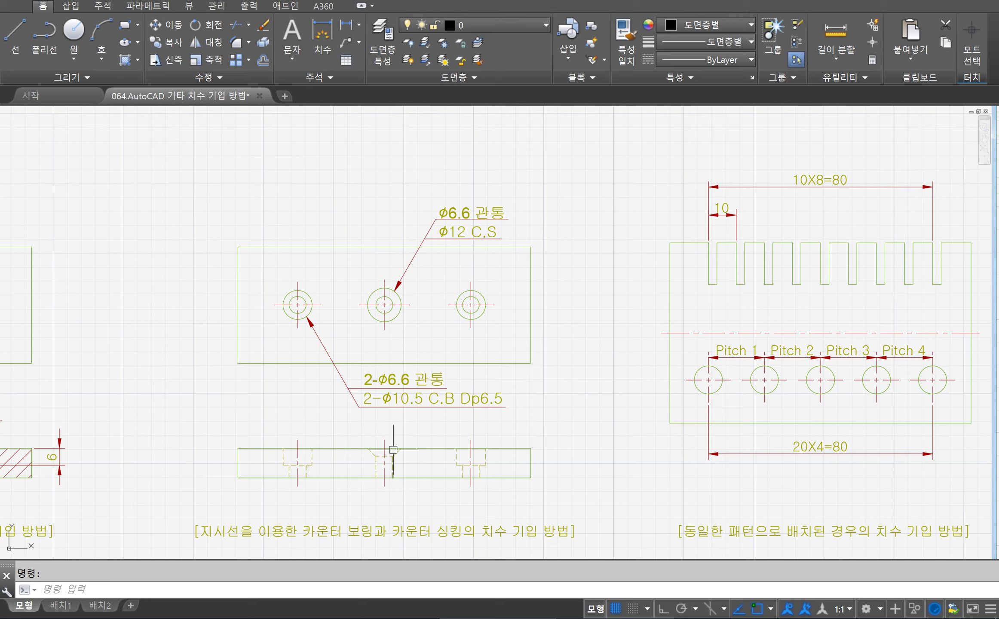
Step: Centre the pitch pattern, select the four Pitch 1–4 dimensions, then clear the selection
middle_drag(549, 403, 196, 387)
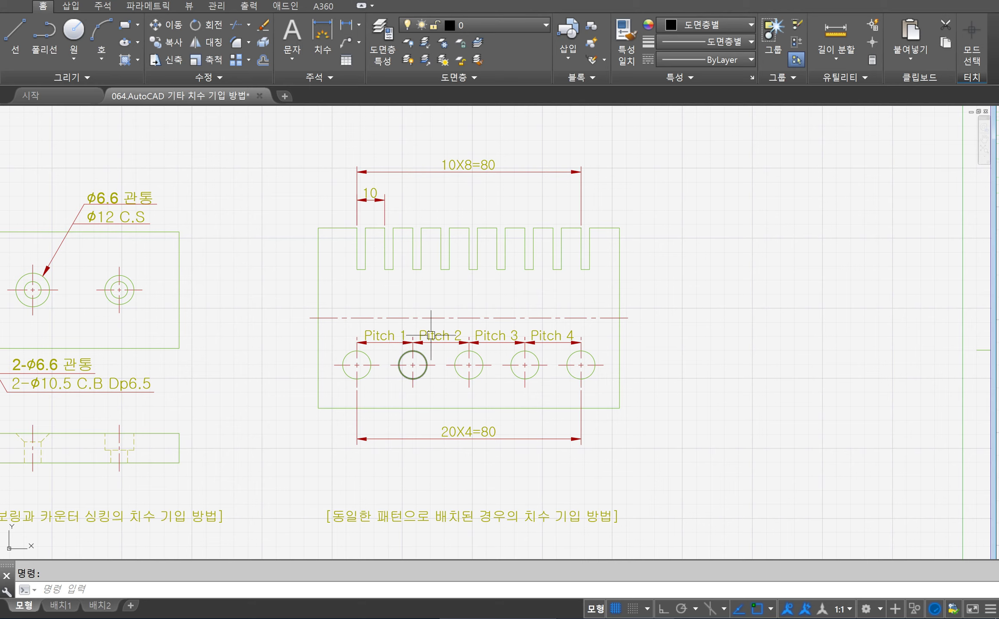
click(559, 338)
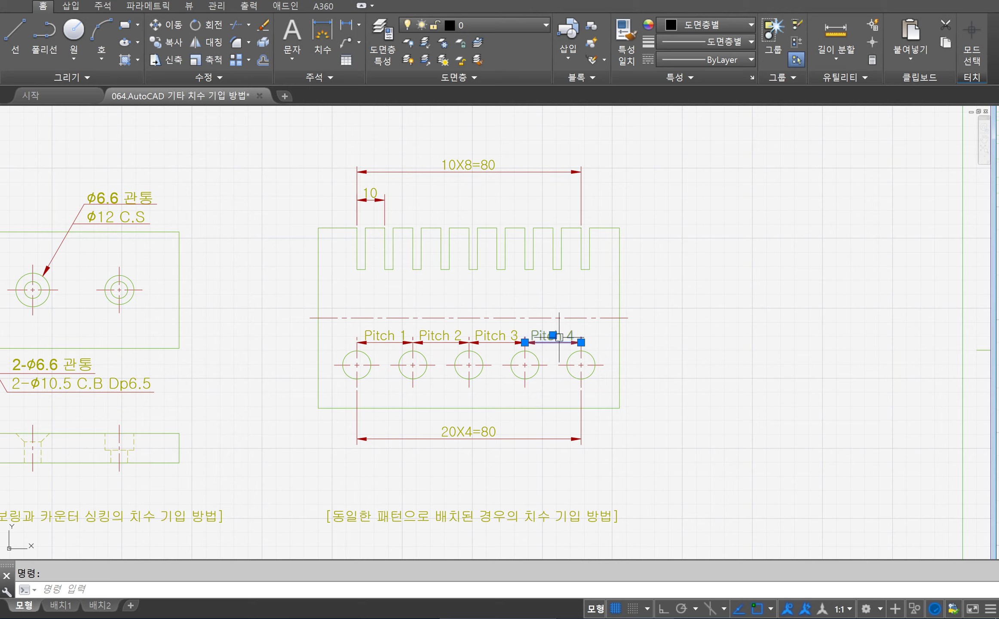
click(496, 338)
click(448, 338)
click(393, 343)
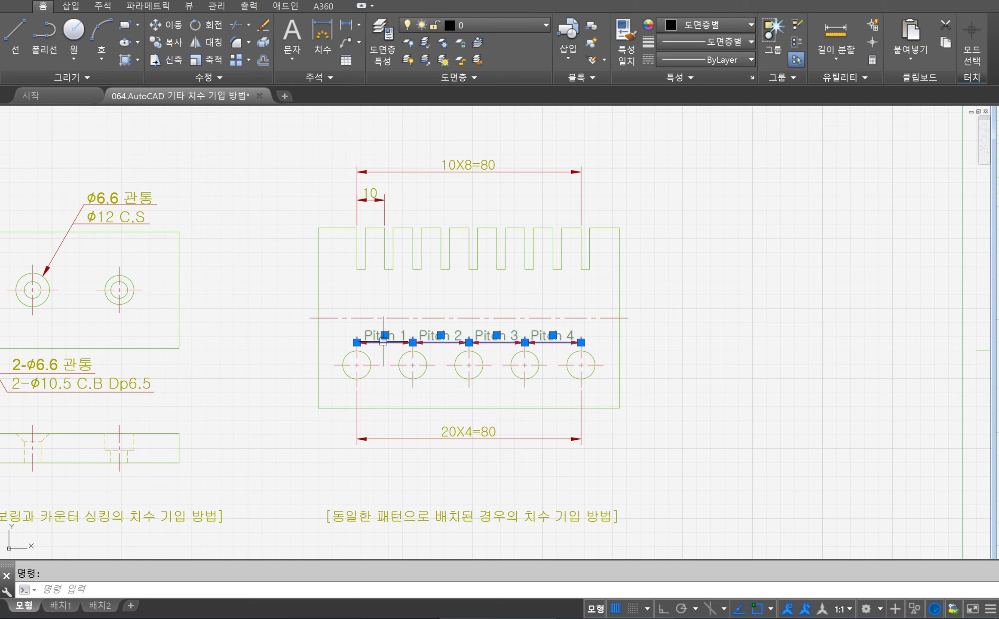
key(Escape)
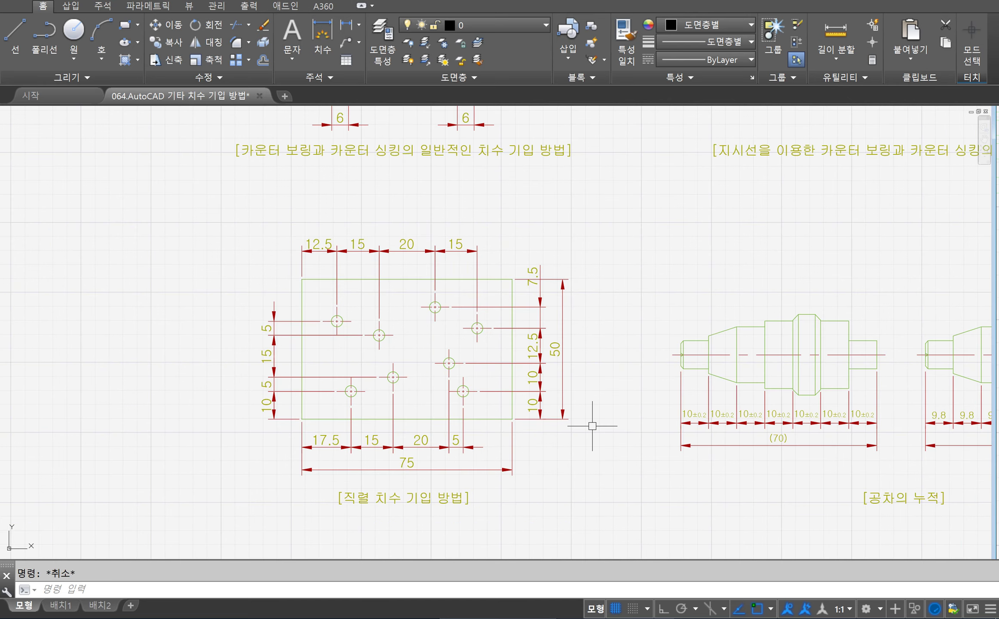
Step: Zoom in on the shaft with seven 10±0.2 segments totalling (70)
middle_drag(592, 425, 574, 430)
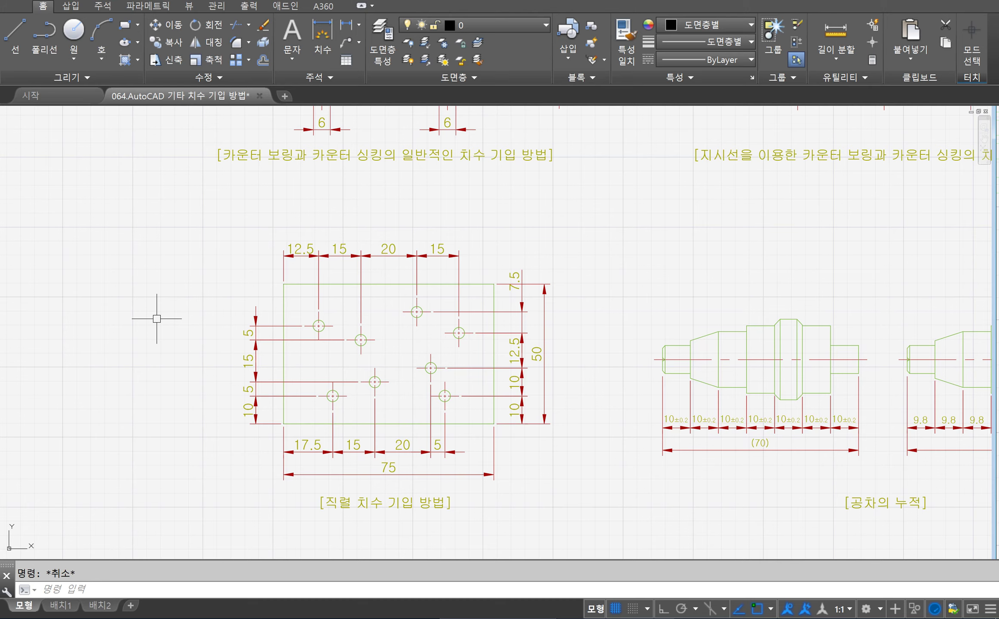
mouse_move(636, 444)
middle_down()
mouse_move(315, 425)
mouse_move(184, 476)
middle_up()
scroll(315, 425, up, 2)
scroll(319, 423, up, 2)
scroll(319, 424, up, 1)
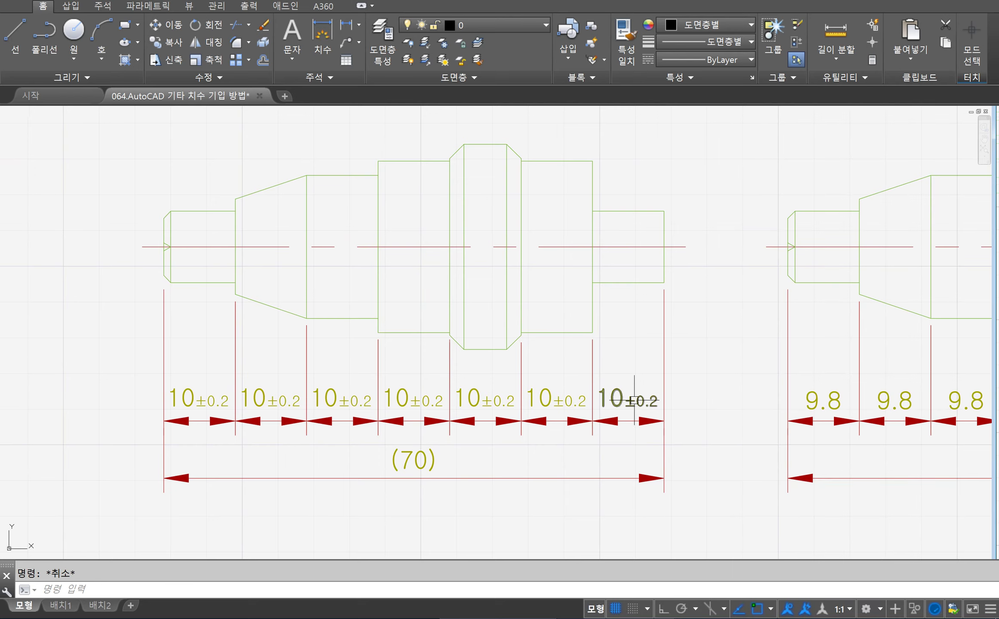
Step: Compare the (70) shaft with the 9.8-step shaft totalling (68.6)
middle_drag(647, 388, 646, 412)
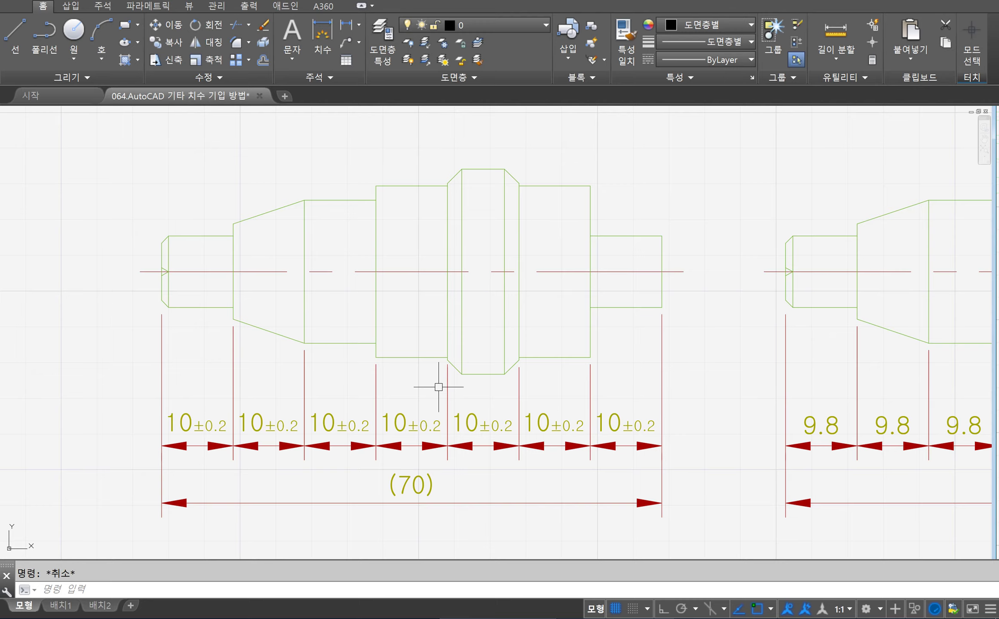
middle_drag(604, 414, 274, 403)
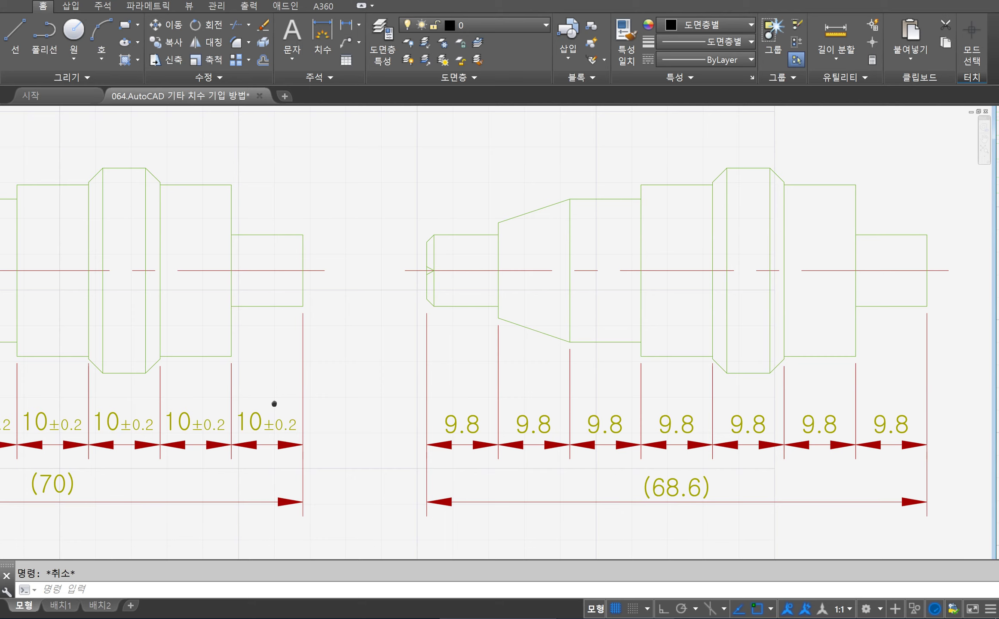
middle_drag(274, 403, 372, 386)
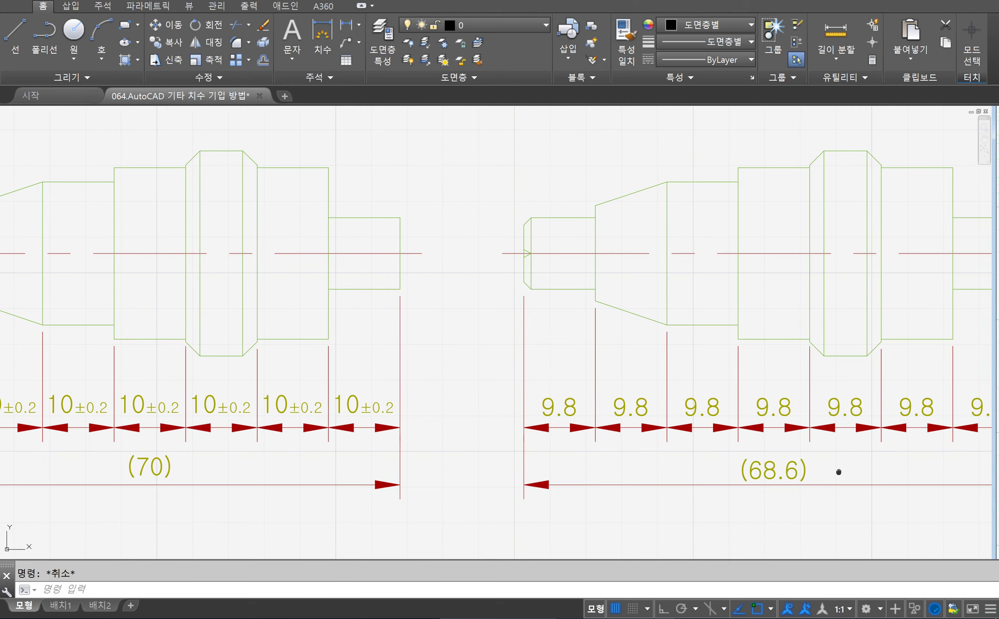
middle_drag(839, 472, 676, 487)
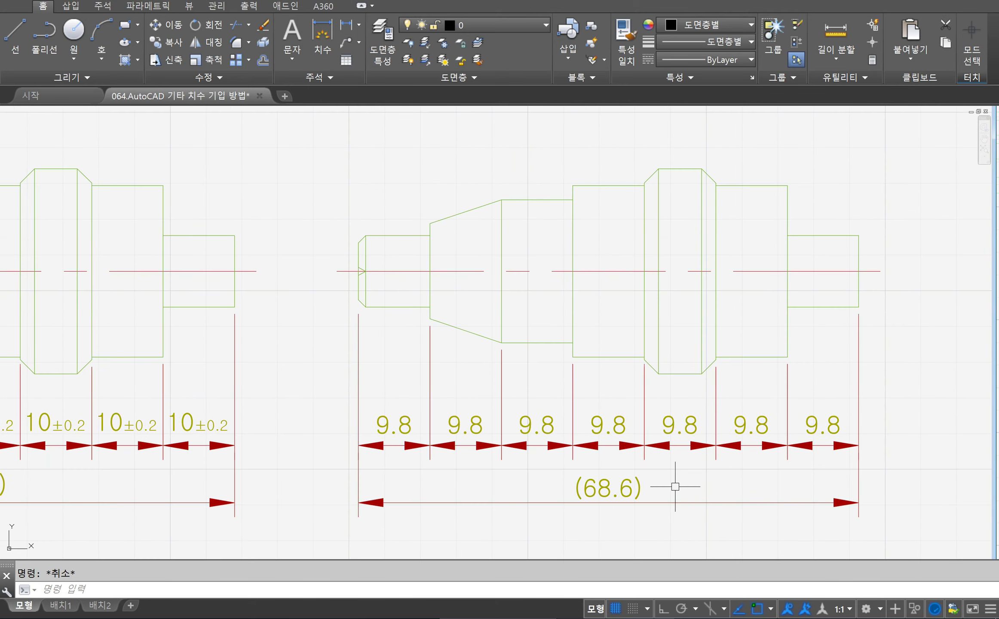
Step: Zoom out and move to the parallel-dimensioned shafts (10–70 and 9.8–69.8)
scroll(675, 487, down, 2)
middle_drag(494, 462, 595, 443)
scroll(595, 443, down, 2)
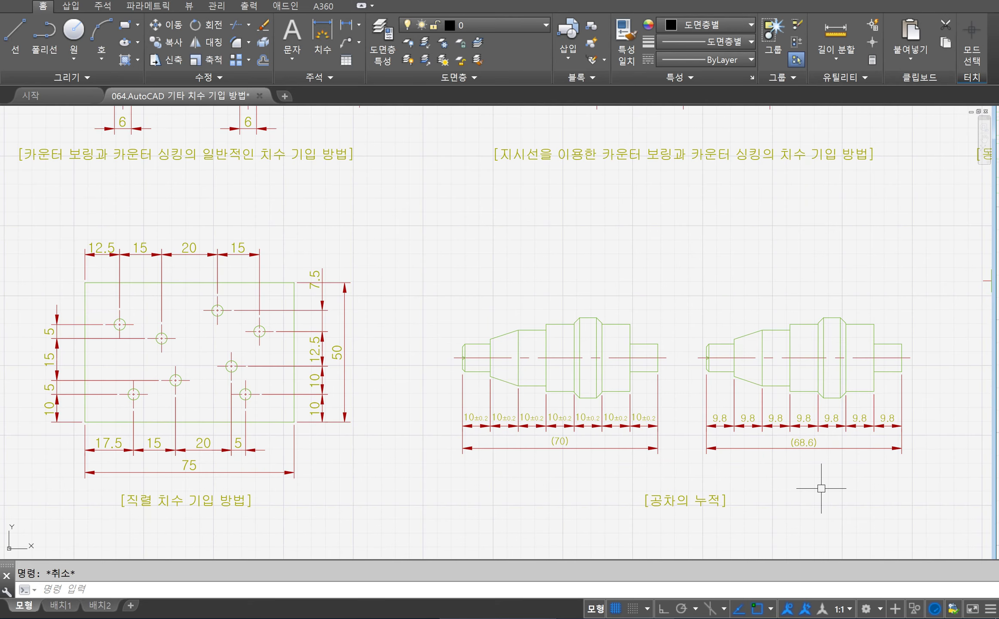
mouse_move(822, 489)
middle_down()
mouse_move(660, 445)
mouse_move(268, 423)
middle_up()
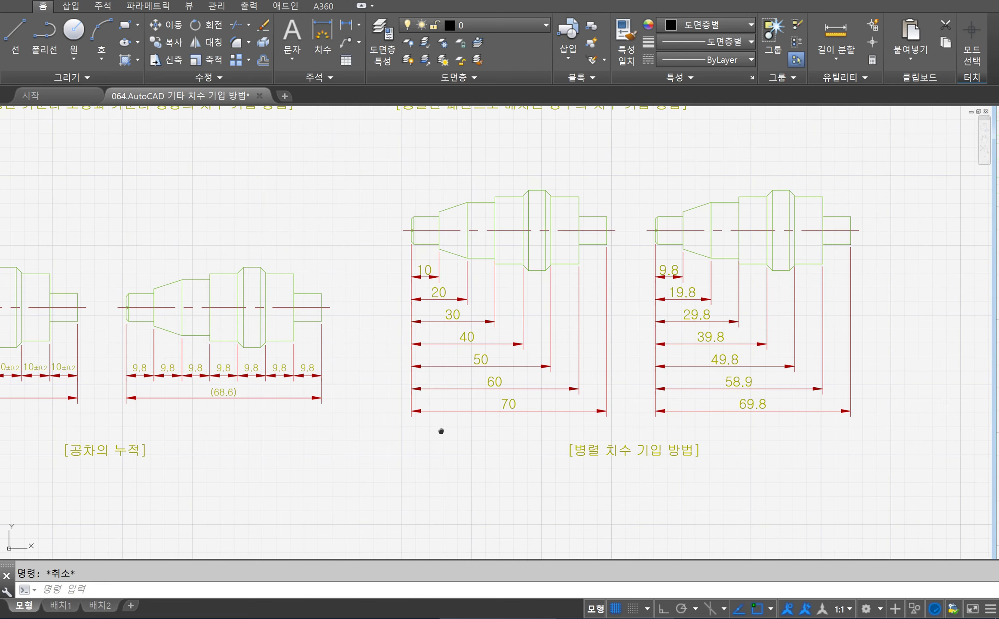
Step: Zoom in on the parallel-dimensioned shafts, then pull back to the neighbouring drawings
scroll(383, 427, up, 2)
mouse_move(384, 428)
middle_down()
mouse_move(371, 438)
mouse_move(348, 429)
middle_up()
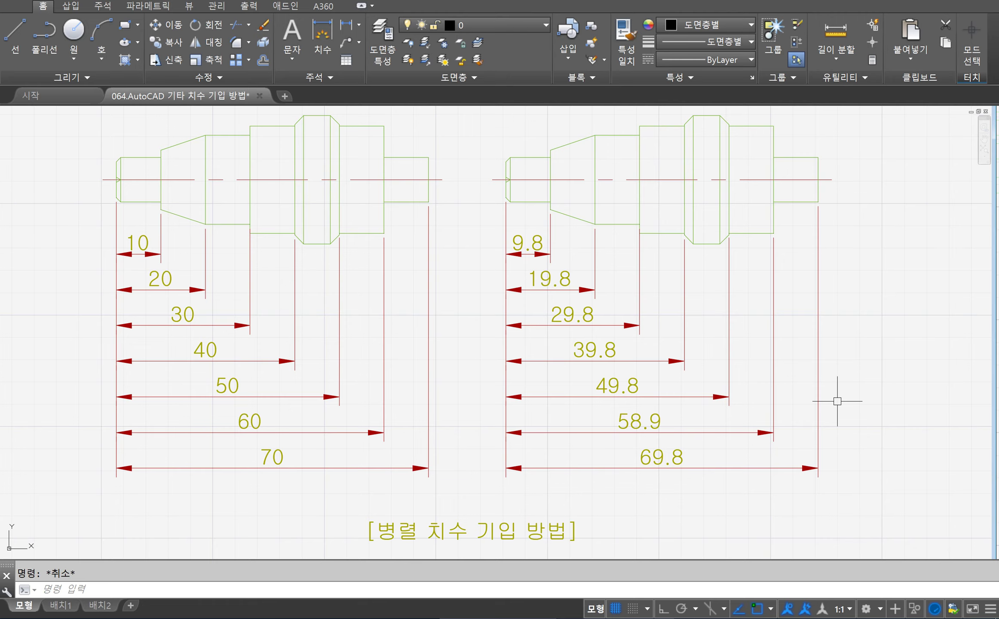
mouse_move(818, 424)
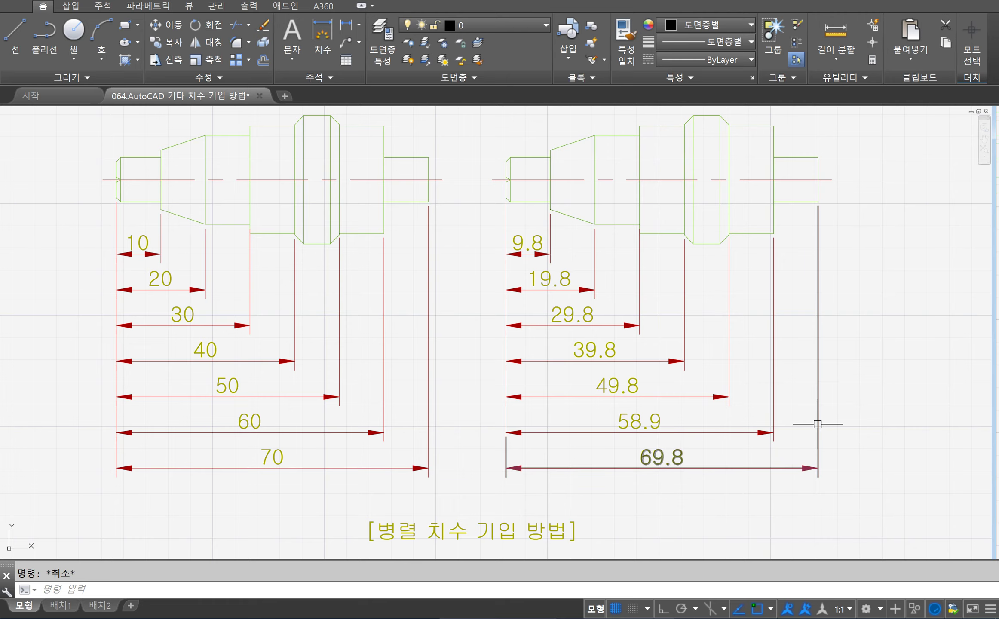
scroll(818, 425, down, 3)
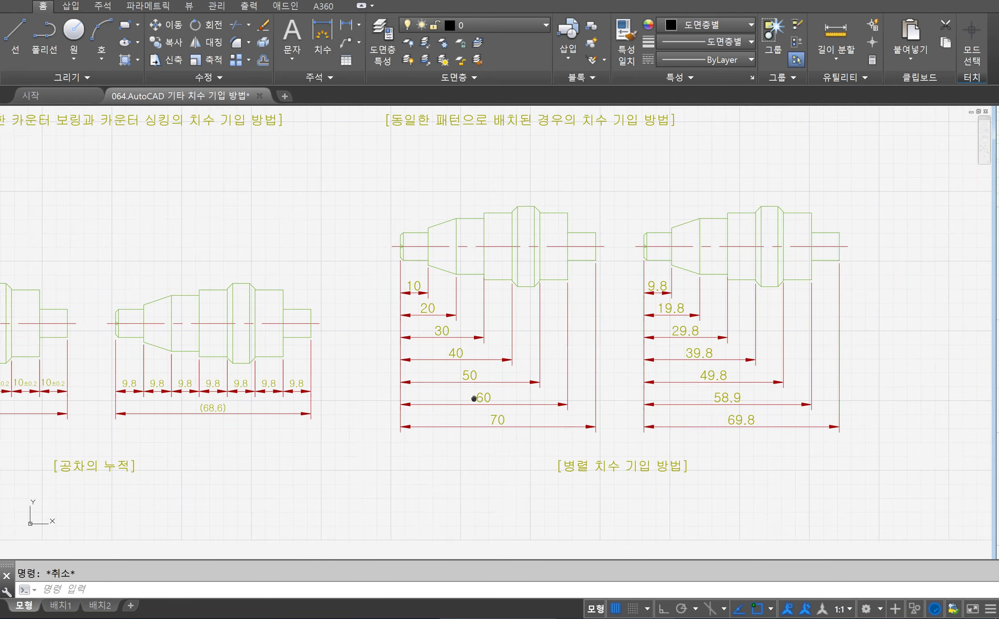
mouse_move(155, 555)
middle_down()
mouse_move(387, 454)
mouse_move(636, 465)
middle_up()
Step: Zoom in on the cumulative-dimension plate (0 to 57.5), then pan to the 0–70 shaft
scroll(637, 464, up, 2)
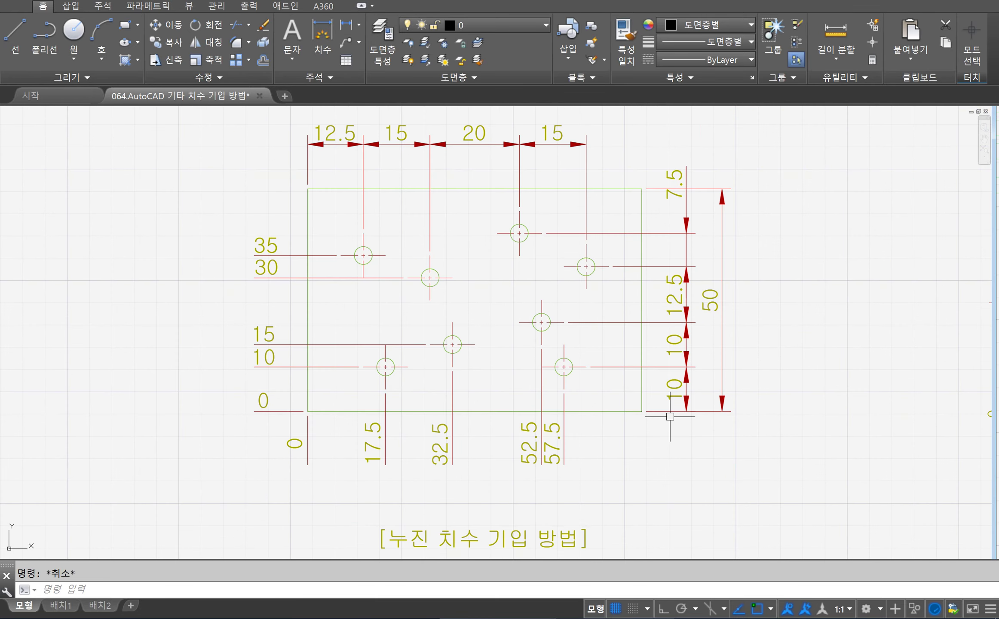
middle_drag(749, 437, 735, 440)
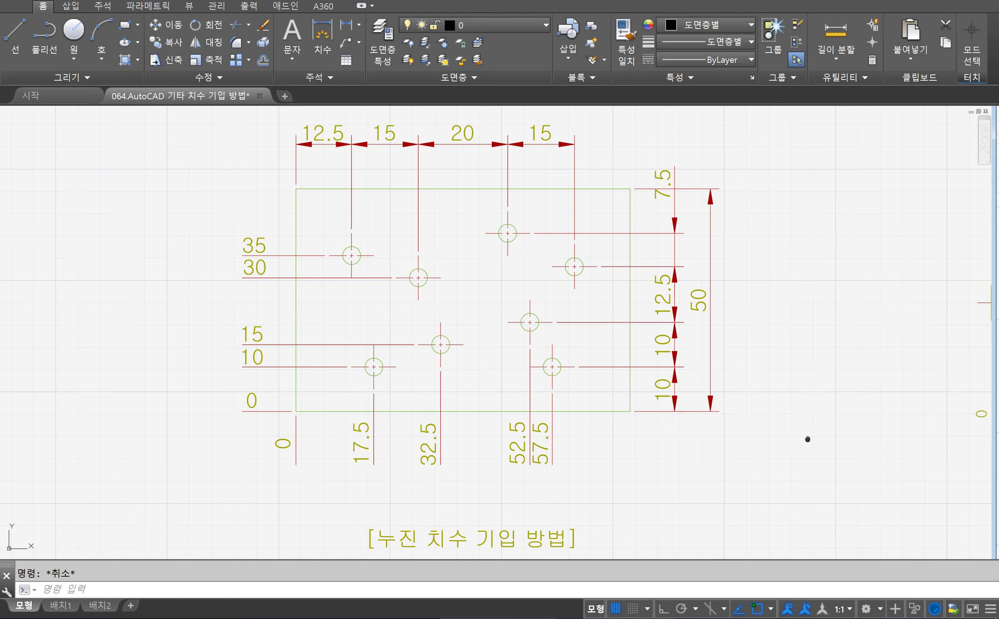
middle_drag(807, 440, 113, 414)
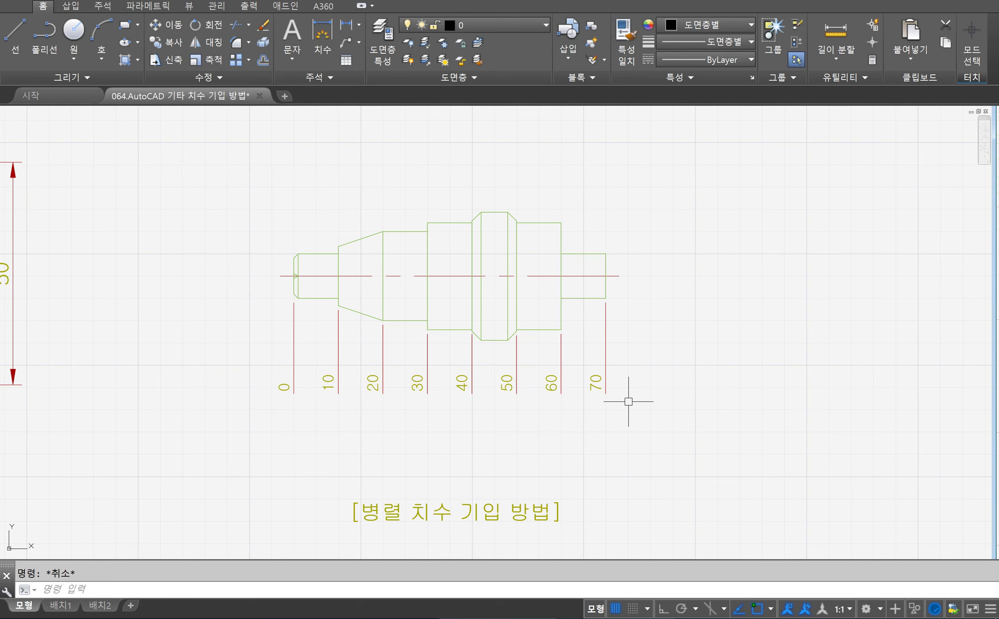
Step: Zoom out to see all five dimensioning examples on the sheet
scroll(629, 401, down, 2)
scroll(631, 403, down, 1)
mouse_move(718, 368)
middle_down()
mouse_move(746, 355)
mouse_move(606, 436)
middle_up()
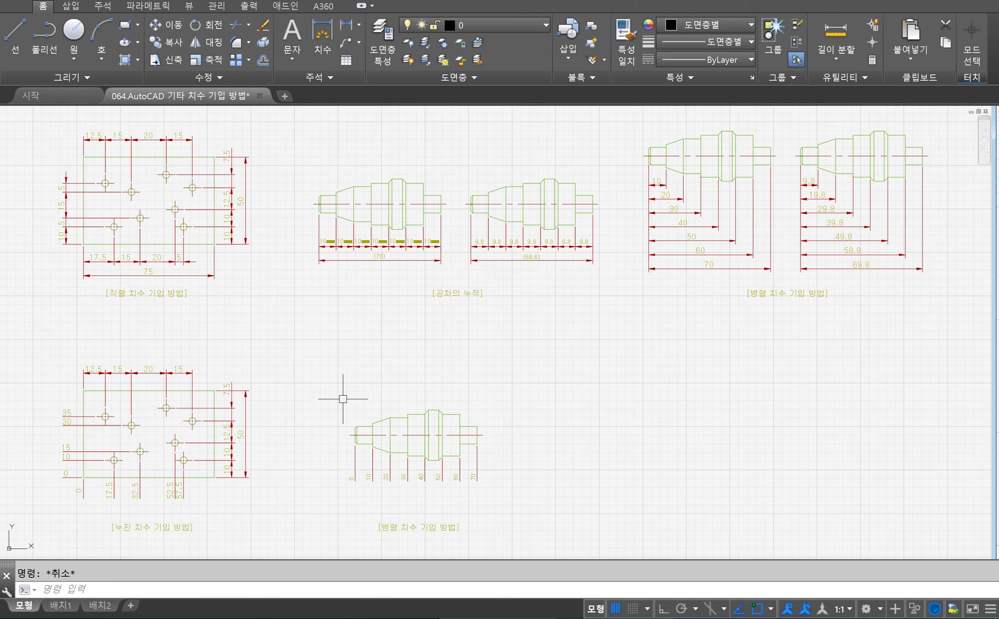